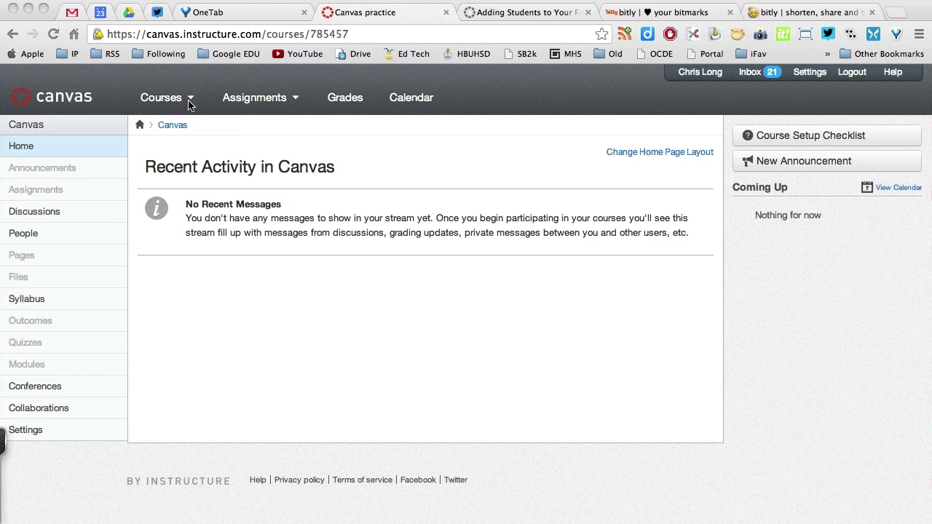
Step: Open the course settings' Sections page and add a new section named "period 1"
left_click(43, 150)
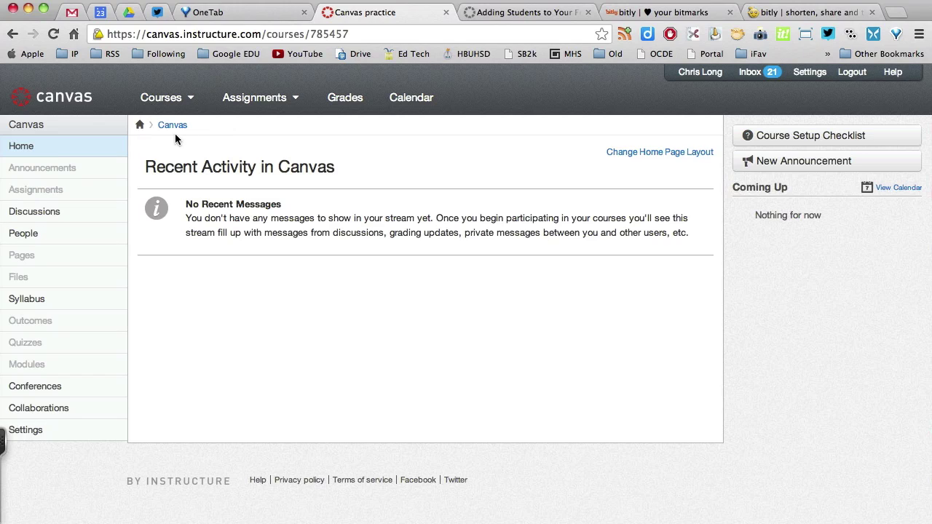
left_click(34, 434)
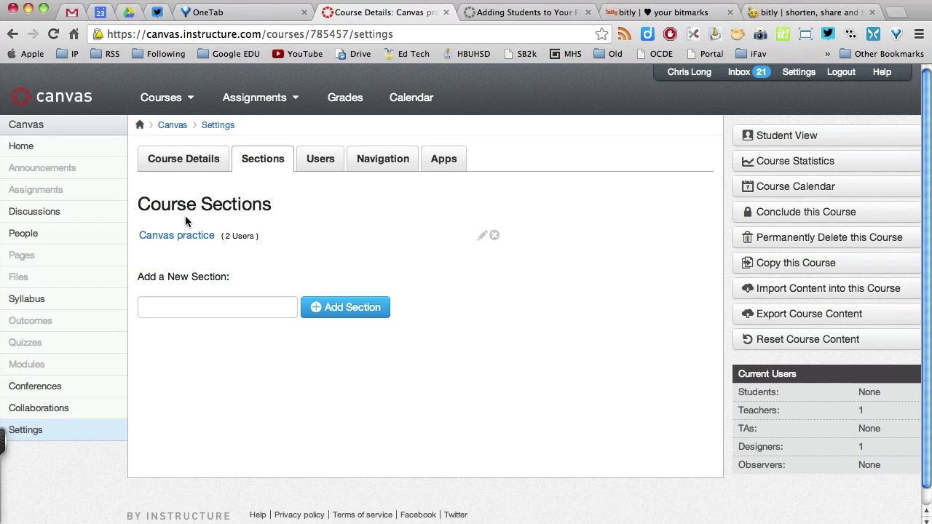
left_click(265, 165)
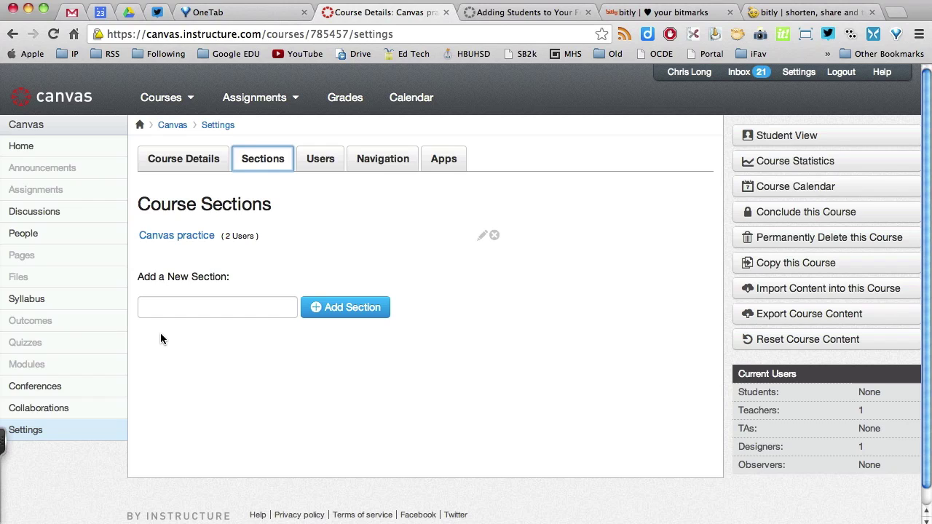
left_click(178, 306)
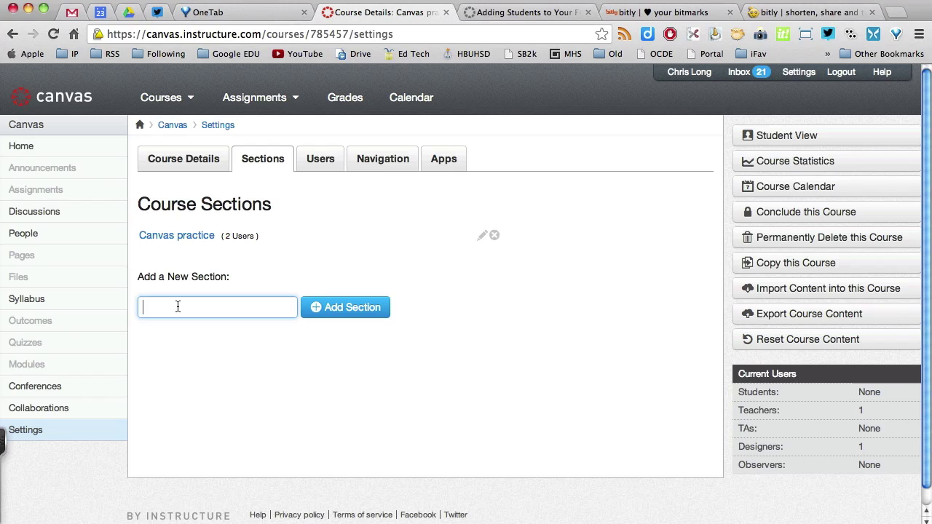
type("period 1")
left_click(324, 308)
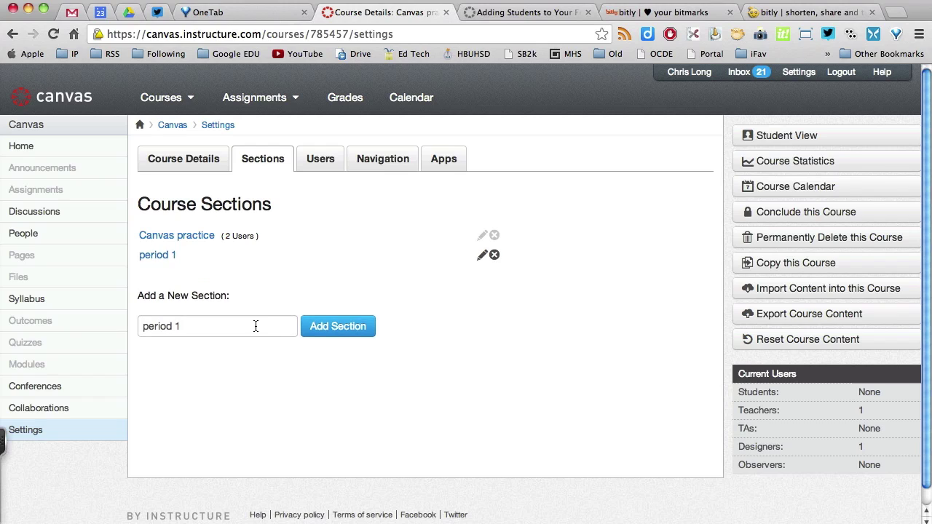
Step: Add another course section named "period 3"
left_click(250, 328)
key("BackSpace")
type("3")
left_click(342, 325)
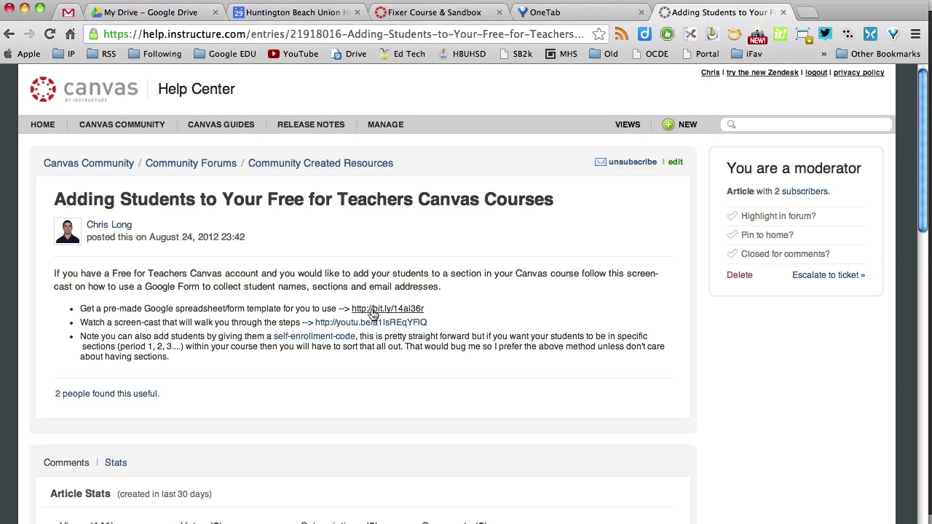
Step: Make a copy of the Google spreadsheet/form template linked in the article on adding students to Canvas courses
left_click(373, 310)
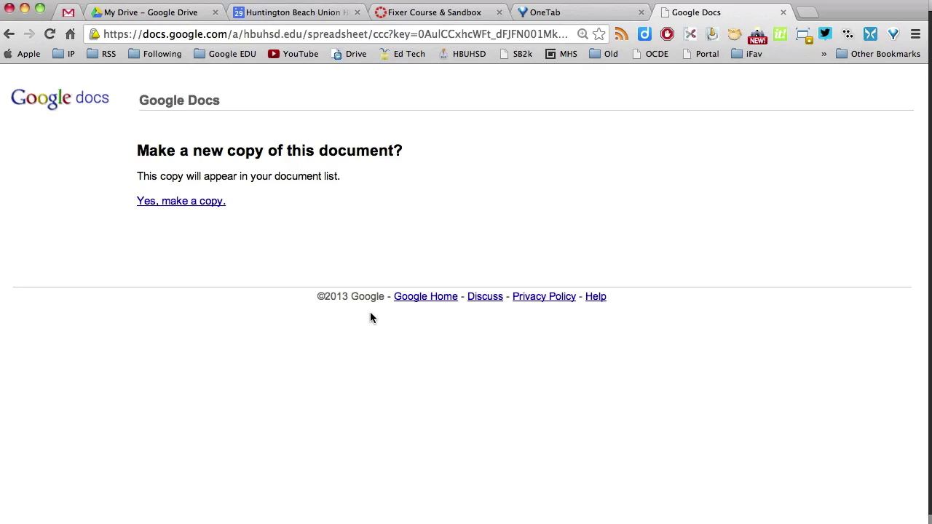
left_click(180, 203)
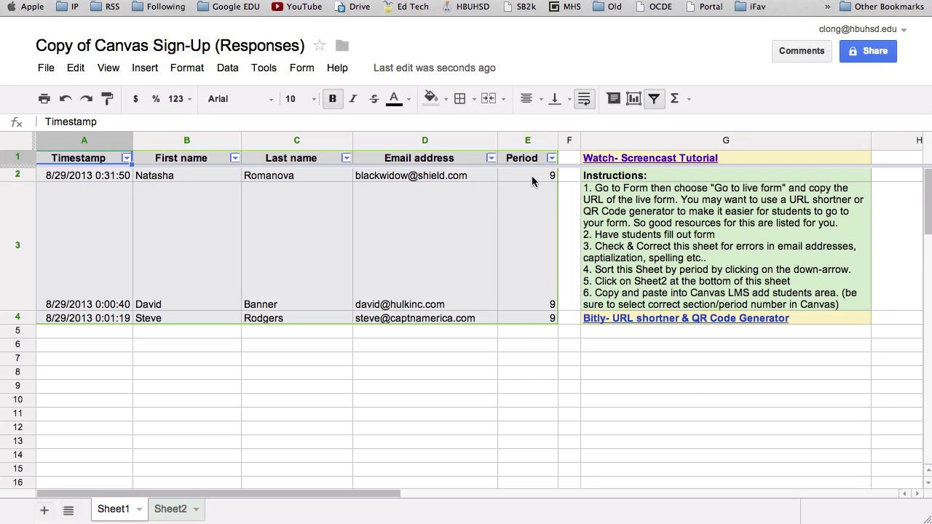
Step: Set the Period values of the three student responses in E2, E3 and E4 to 3, 5 and 2
left_click(531, 177)
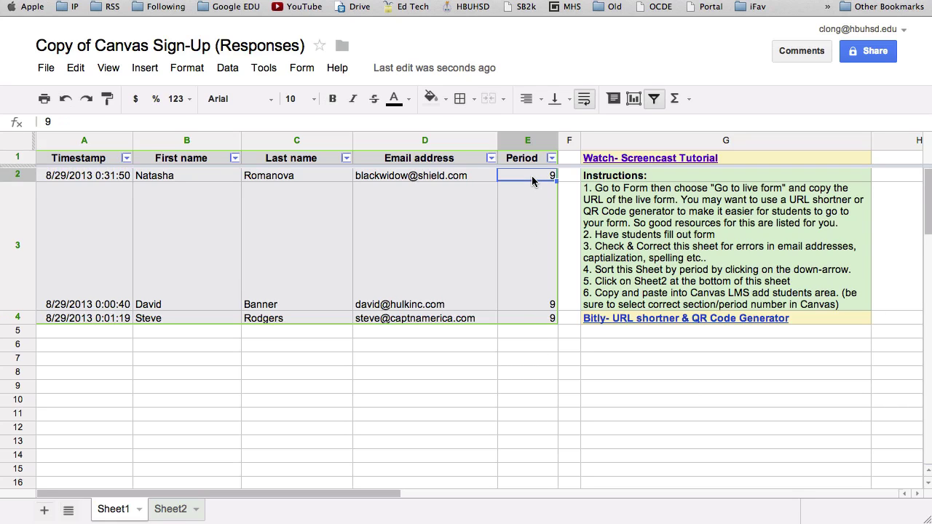
type("1")
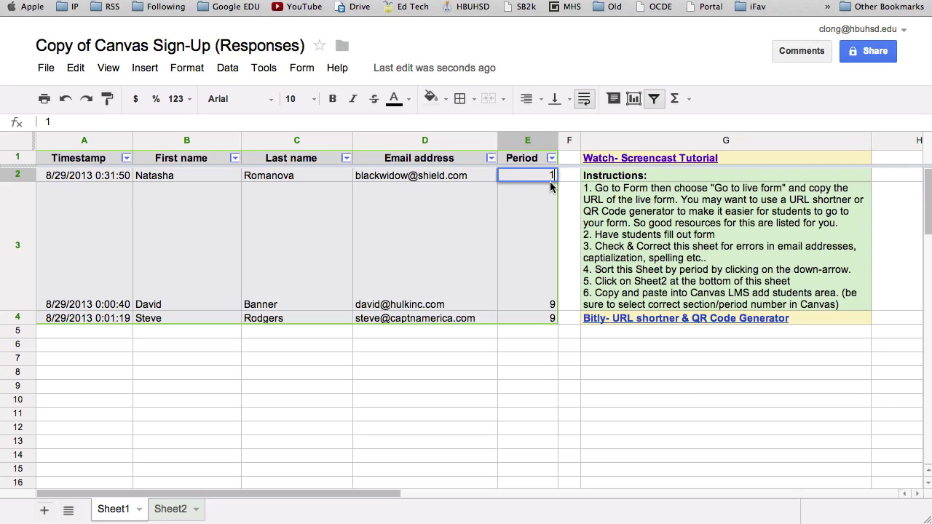
key("BackSpace")
type("3")
left_click(542, 307)
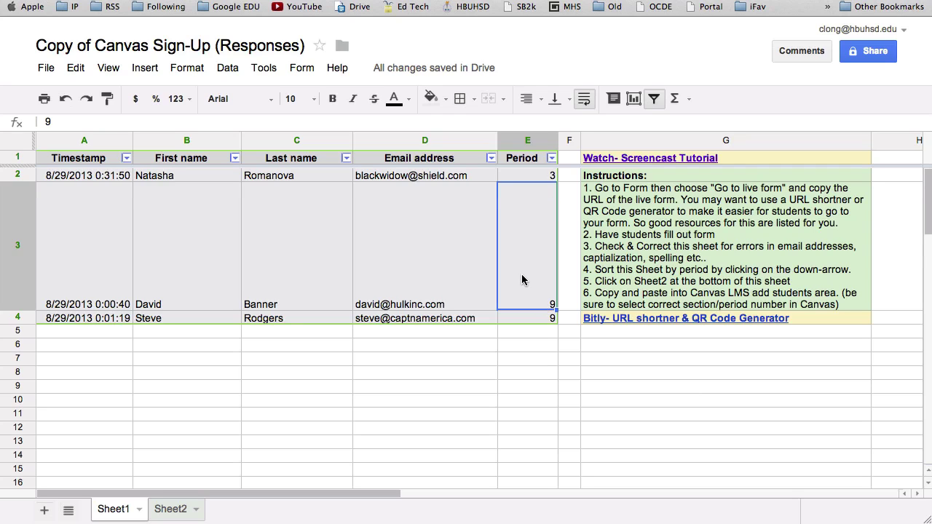
type("5")
key("Return")
type("2")
left_click(527, 372)
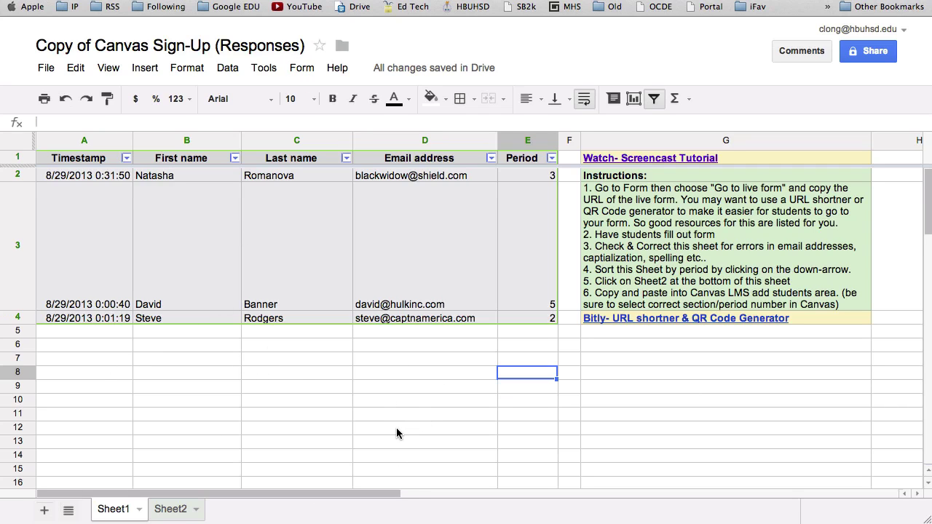
left_click(182, 513)
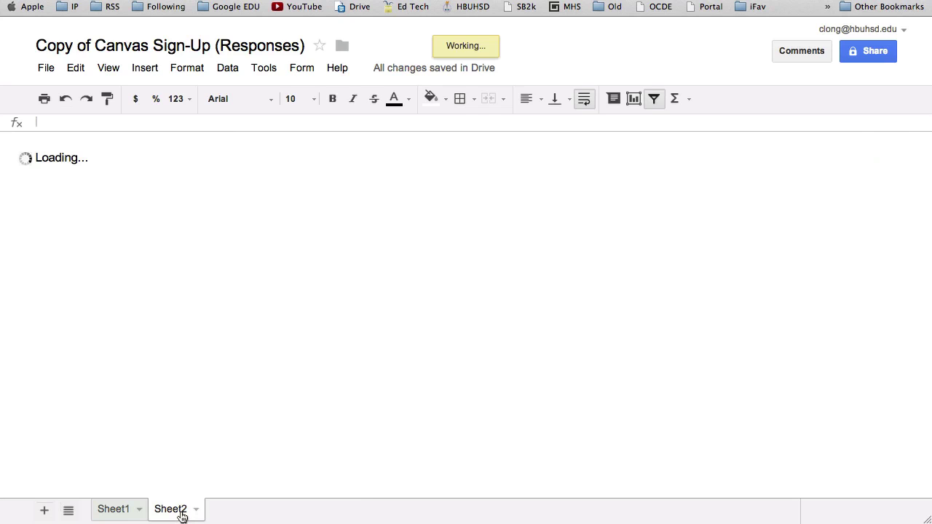
left_click(128, 510)
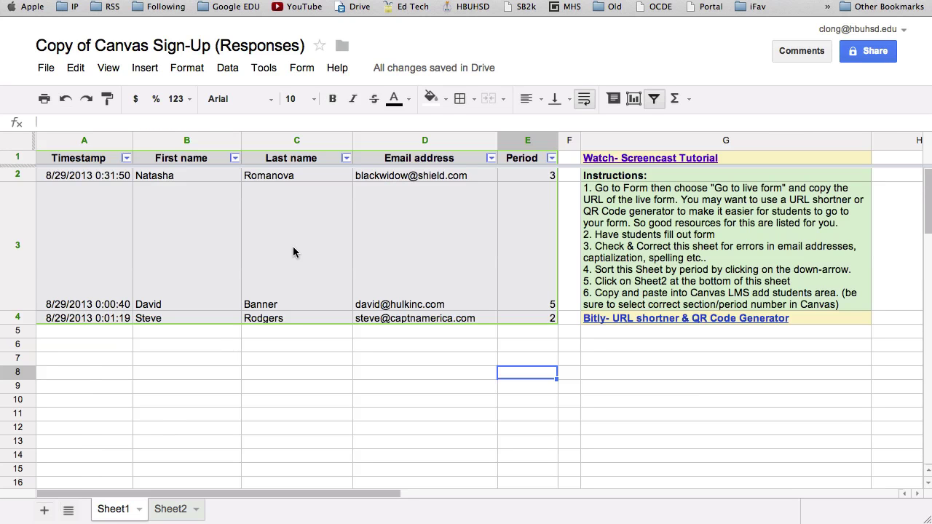
Step: Open the live Canvas Sign-Up Form linked to the spreadsheet and copy its full URL
left_click(302, 69)
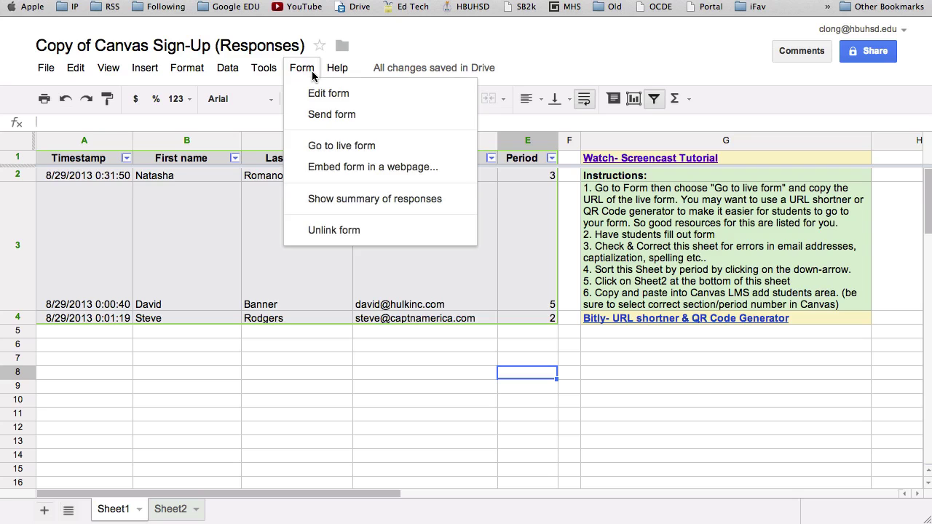
left_click(325, 145)
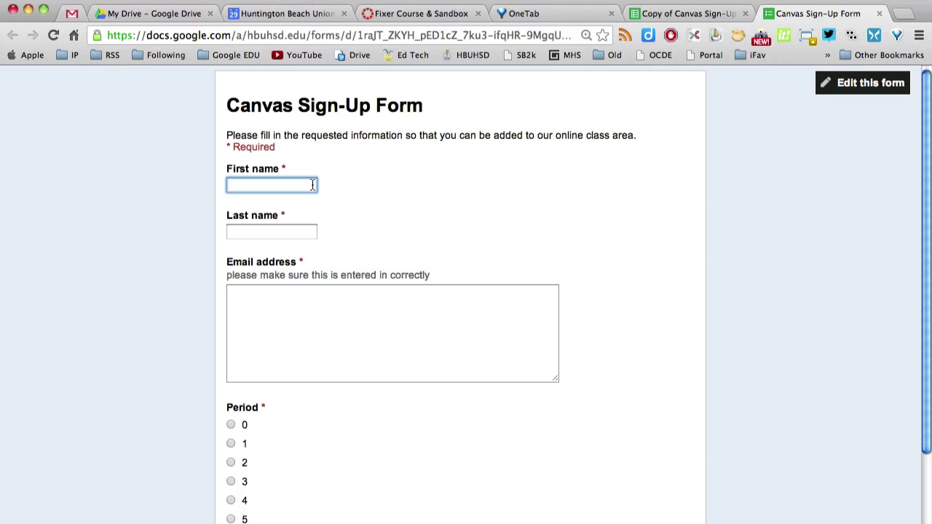
scroll(313, 187, "down", 4)
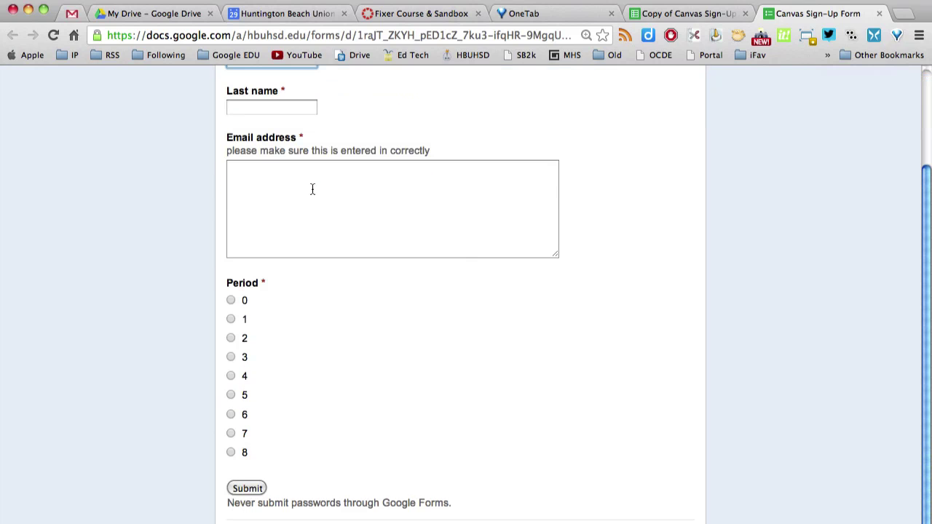
scroll(357, 263, "up", 4)
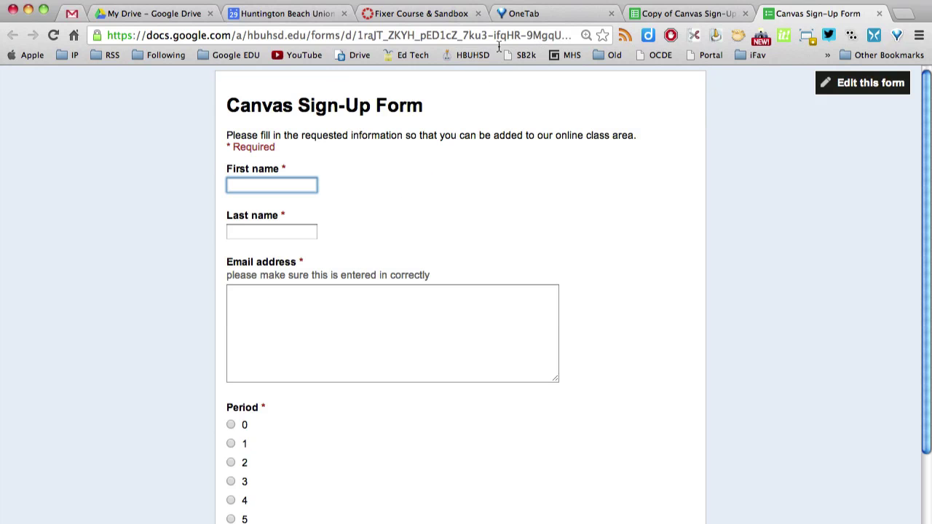
left_click(98, 35)
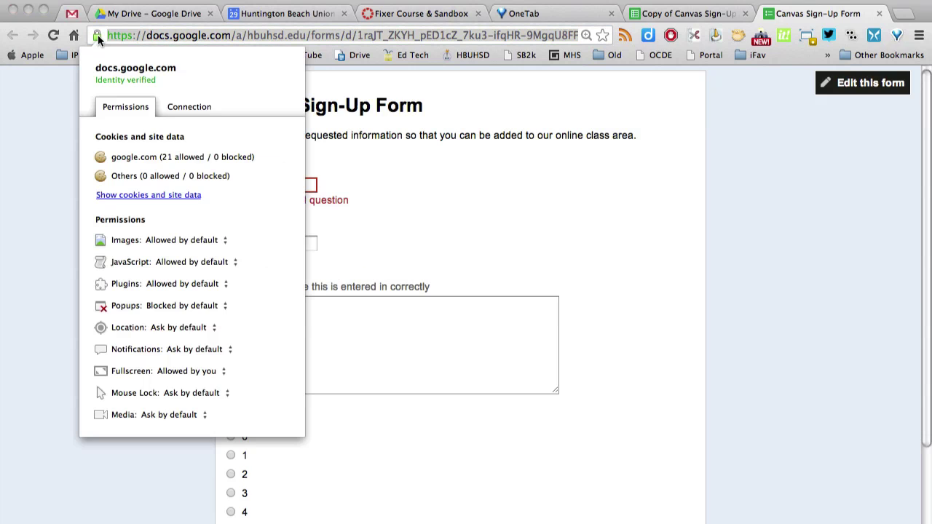
left_click(116, 33)
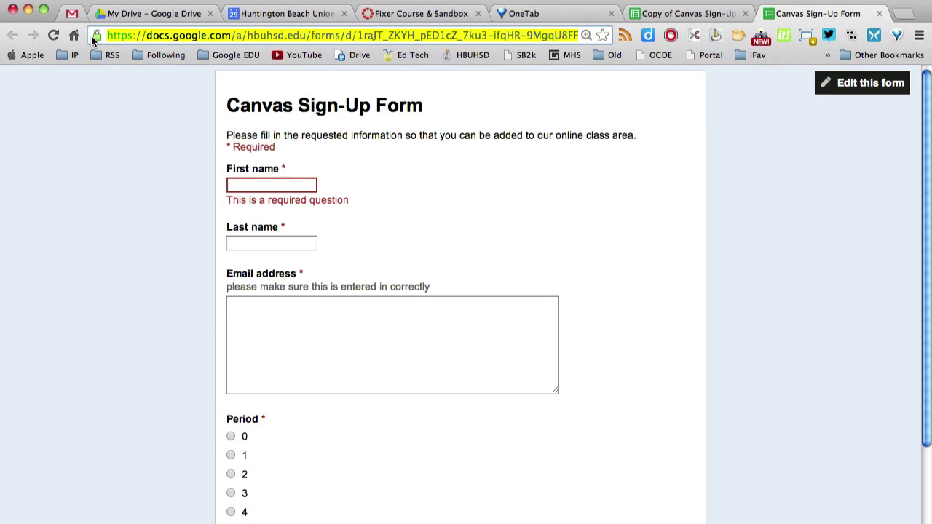
key("super+c")
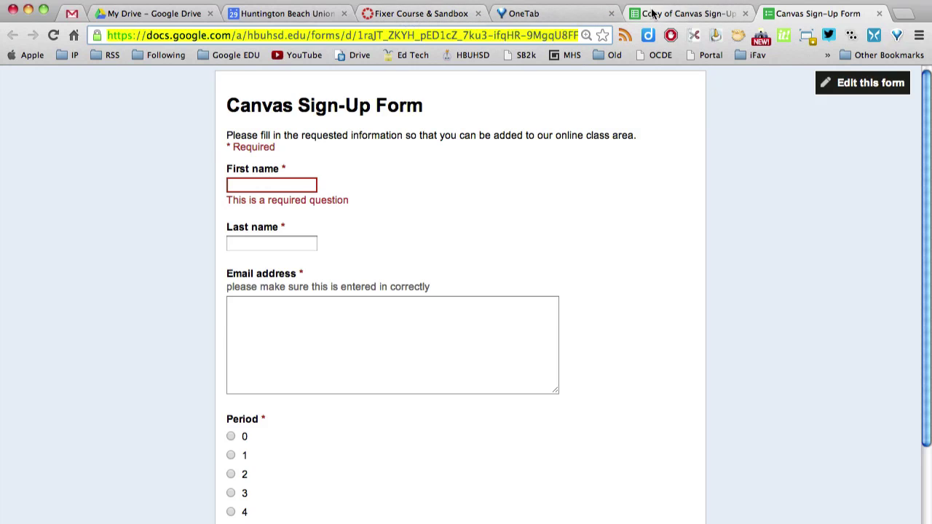
Step: Shorten the copied form URL with the Bitly site linked in the spreadsheet and copy the resulting short link
left_click(676, 14)
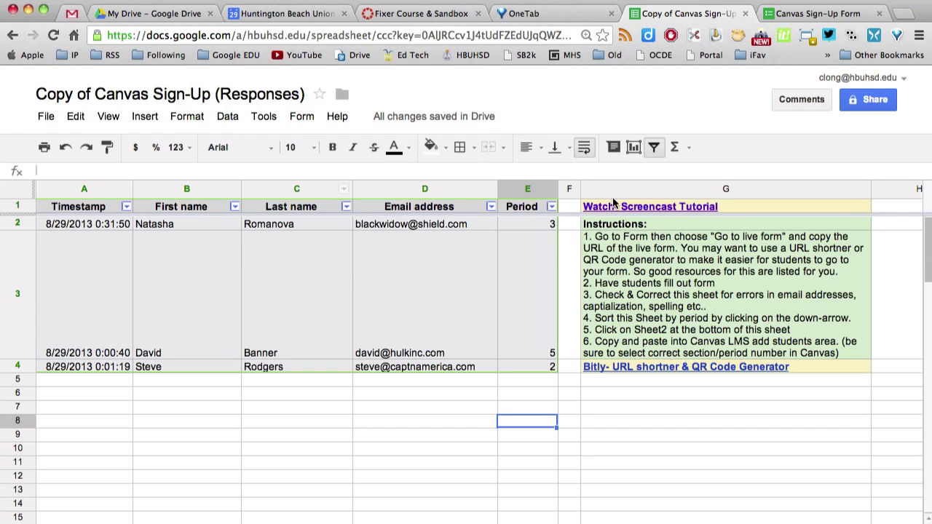
left_click(622, 371)
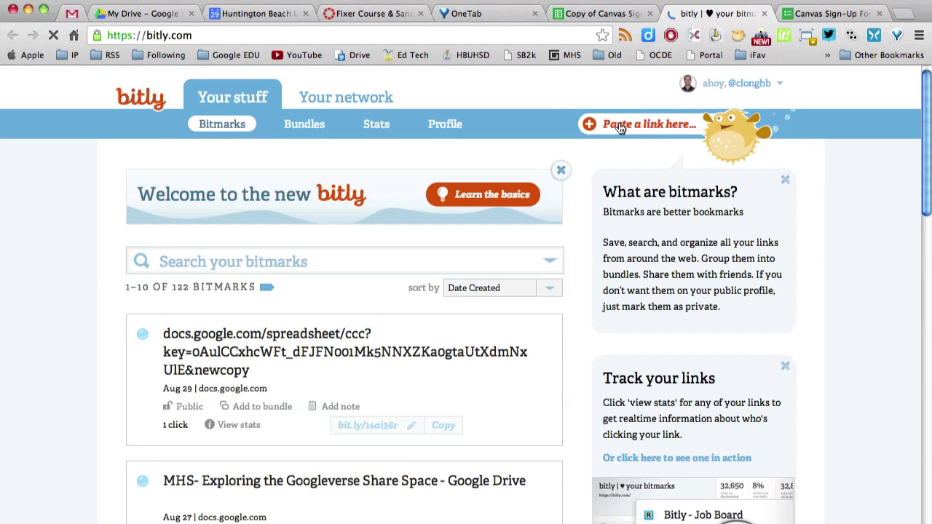
left_click(610, 130)
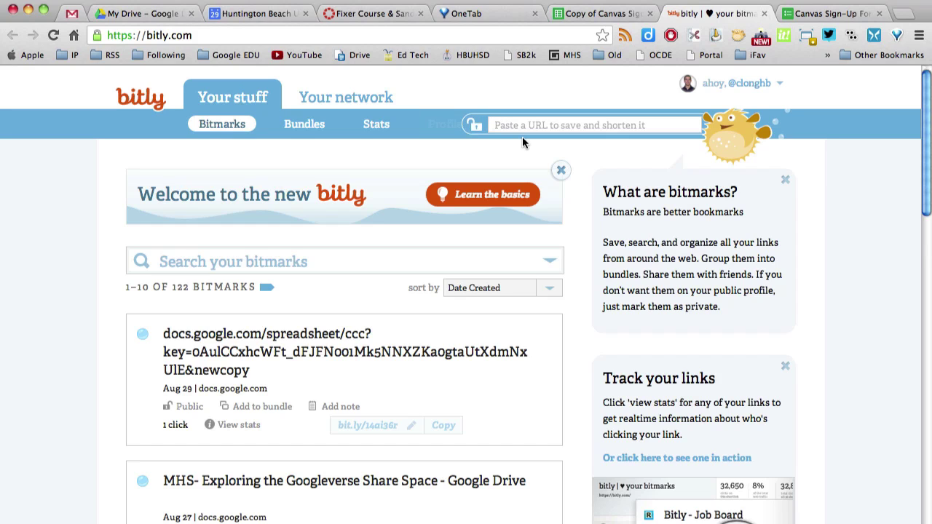
key("super+v")
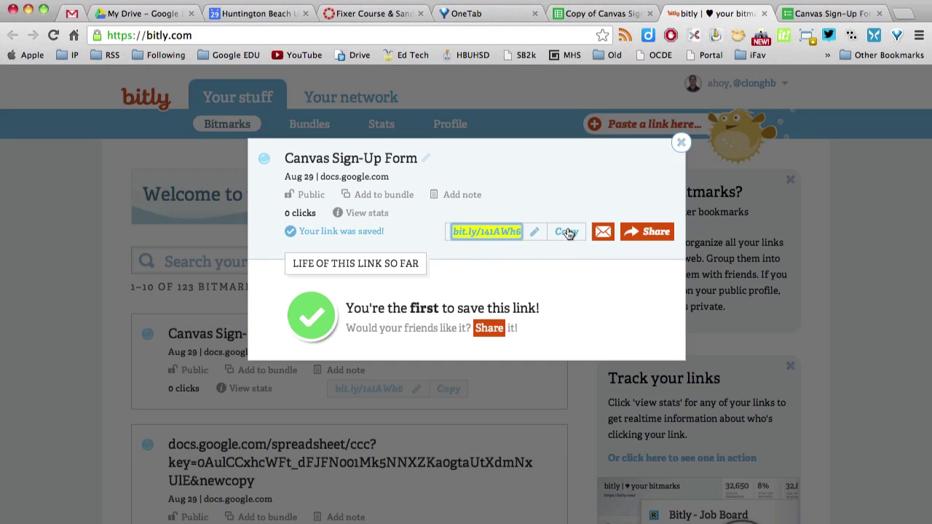
left_click(566, 233)
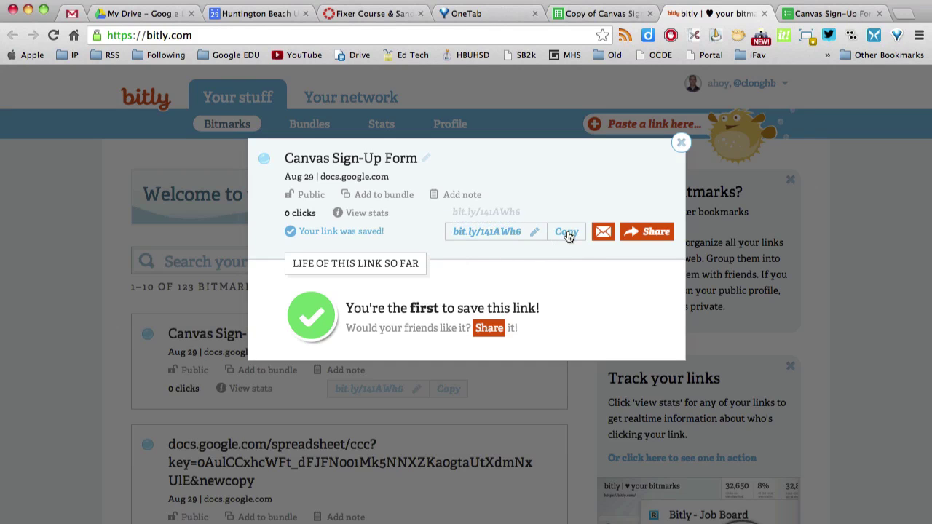
left_click(681, 144)
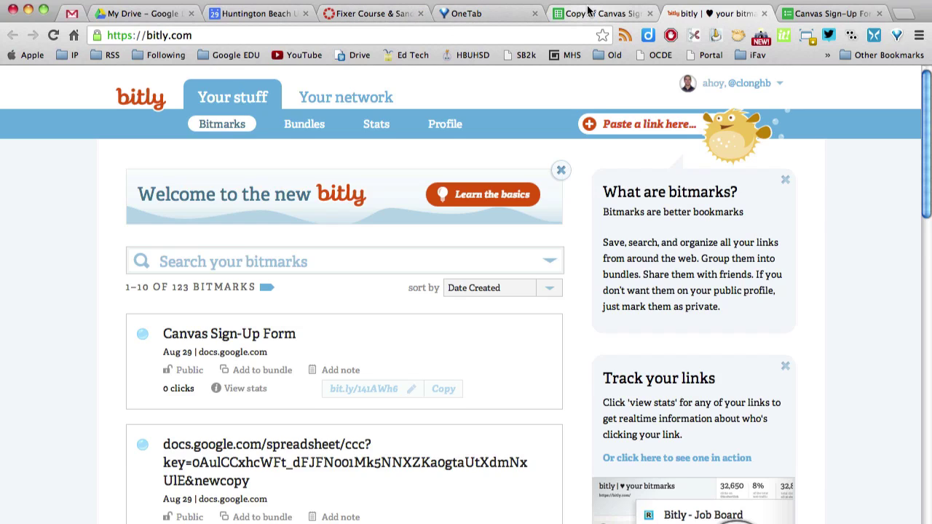
Step: Load the copied short link in the browser to check that it leads to the sign-up form
left_click(204, 35)
left_click(204, 35)
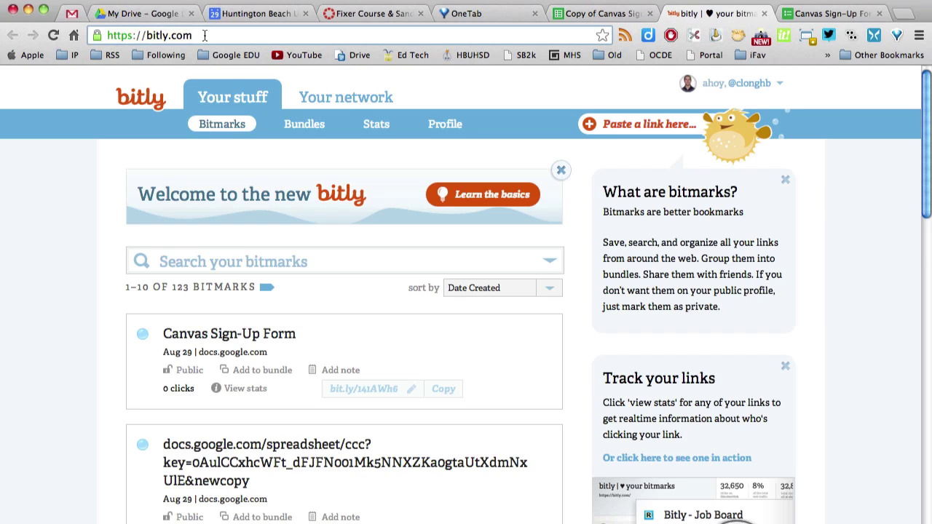
key("super+a")
key("super+v")
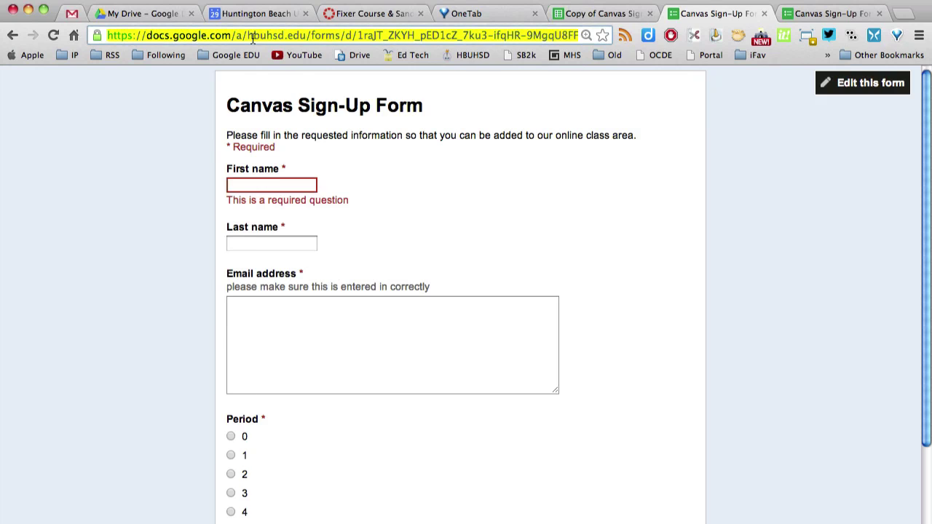
Step: Generate a QR code for the form by loading bit.ly/141AWh6.qr
key("super+v")
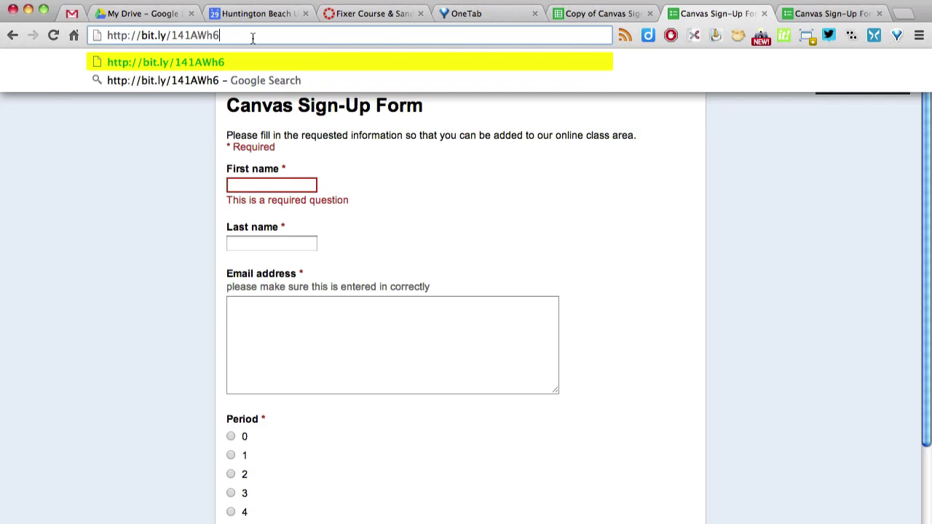
type(".qr")
key("Return")
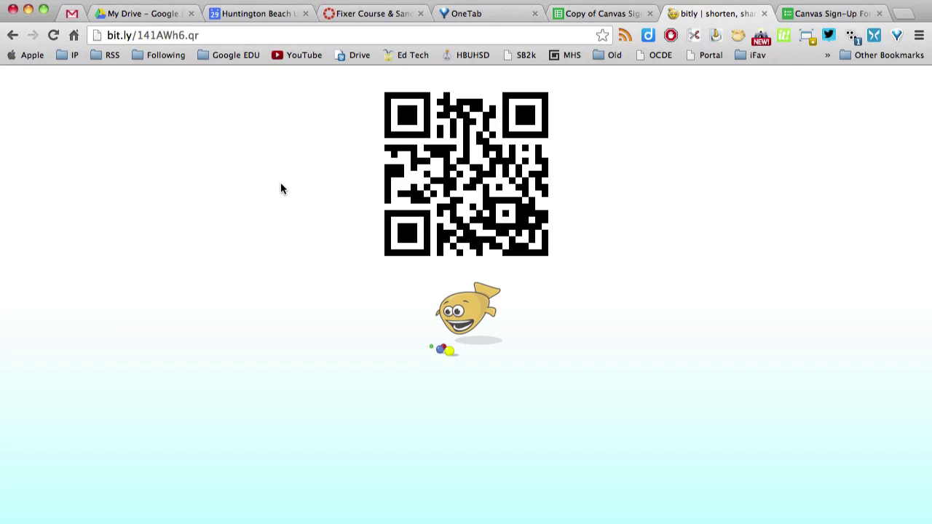
right_click(468, 146)
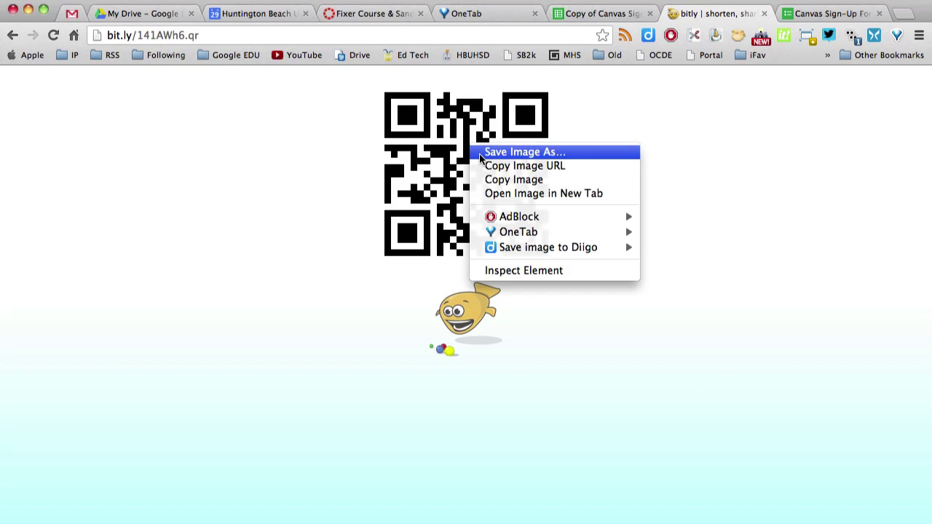
left_click(263, 195)
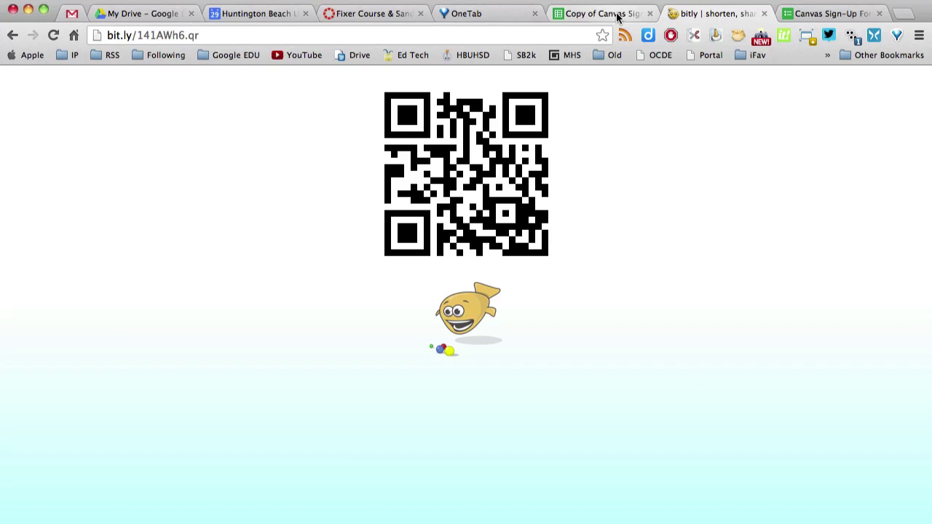
Step: Return to the form responses spreadsheet and sort Sheet1 by the Period column from A to Z
left_click(617, 16)
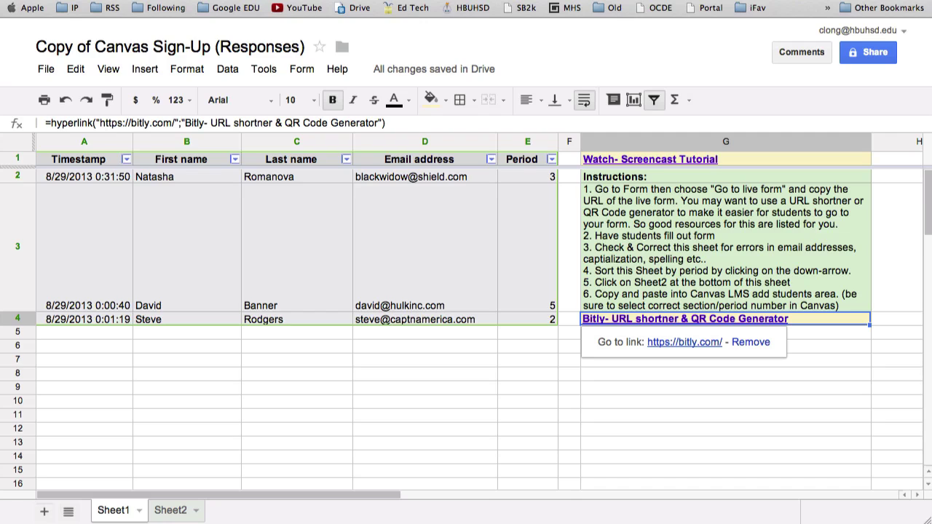
left_click(552, 161)
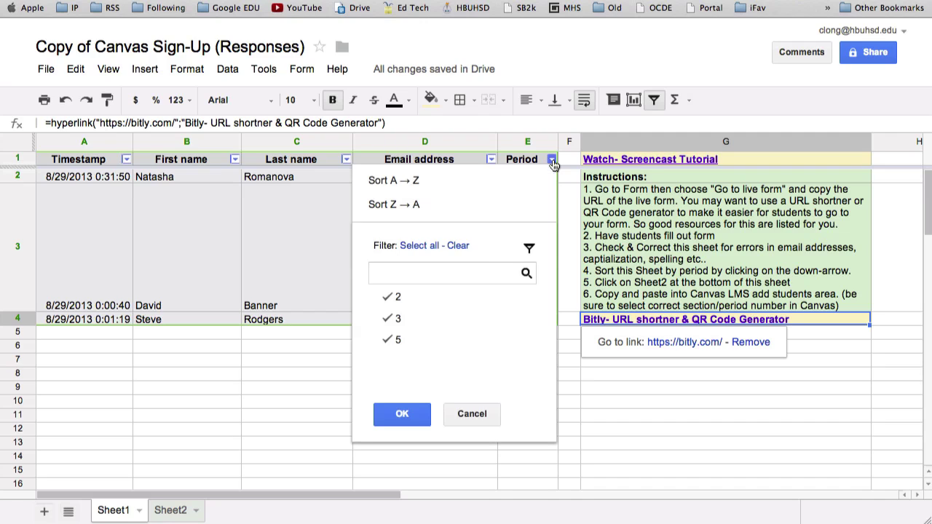
left_click(398, 182)
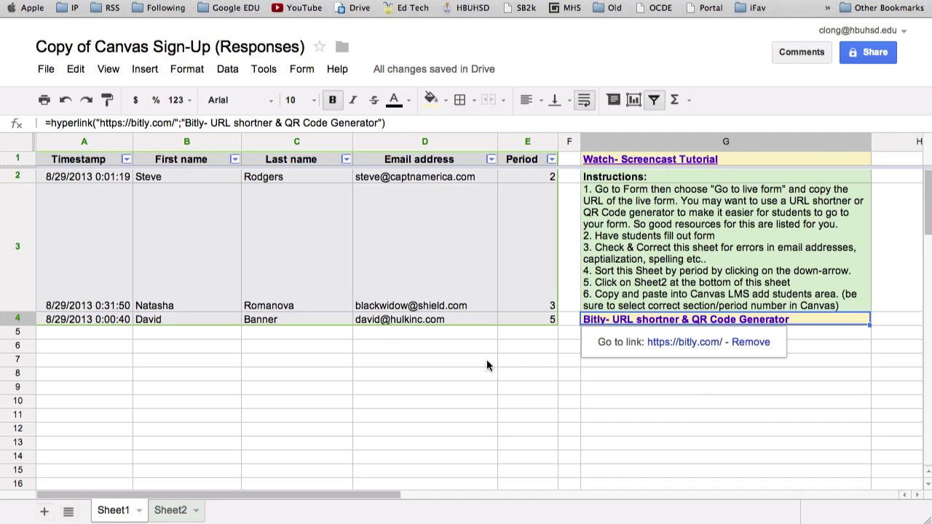
Step: Copy the three combined name and email entries in cells B2 to B4 of Sheet2
left_click(175, 518)
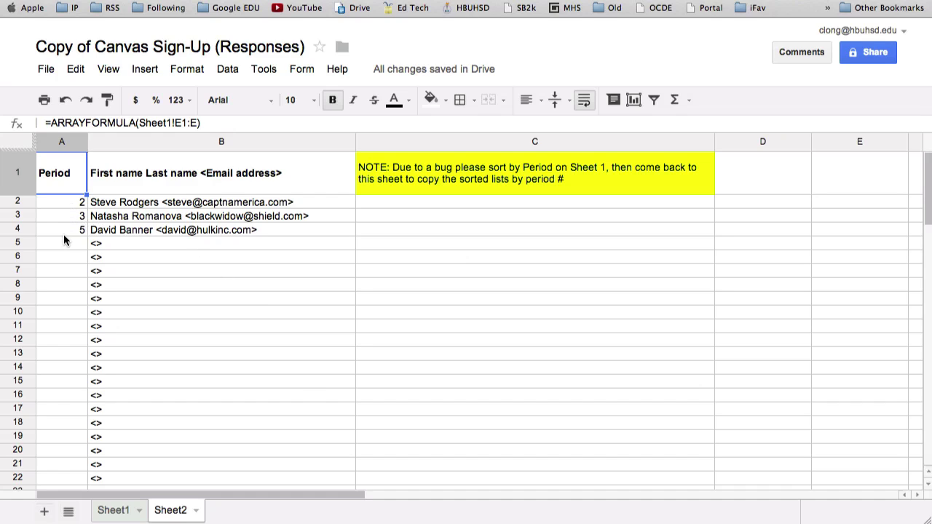
left_click(93, 206)
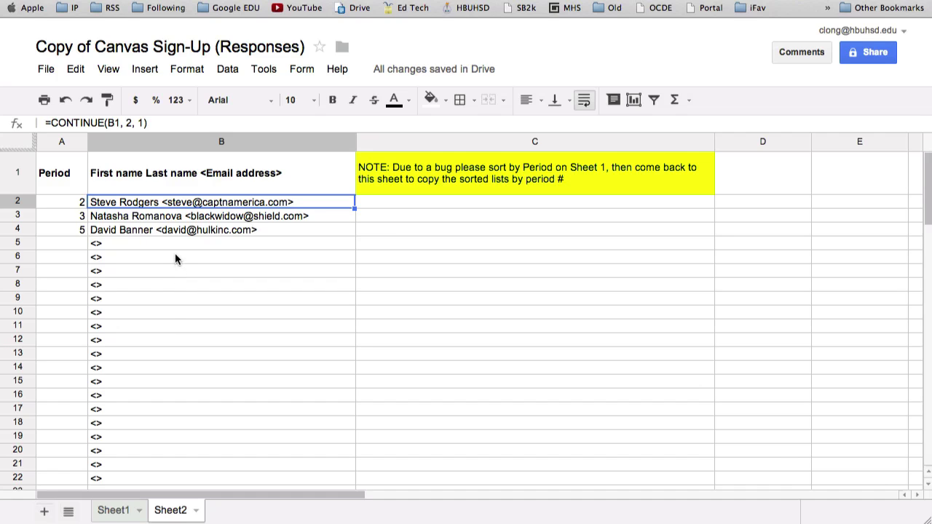
left_click(166, 270)
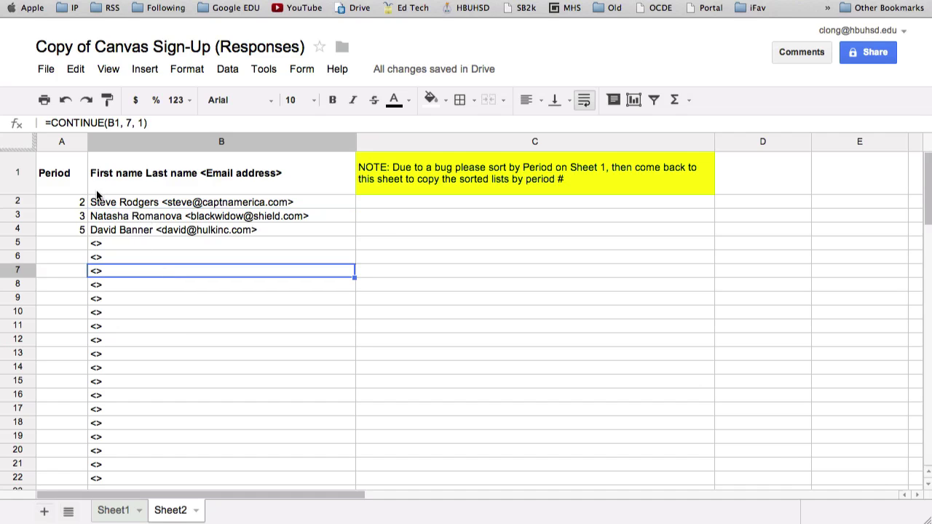
left_click_drag(99, 191, 140, 222)
left_click(143, 298)
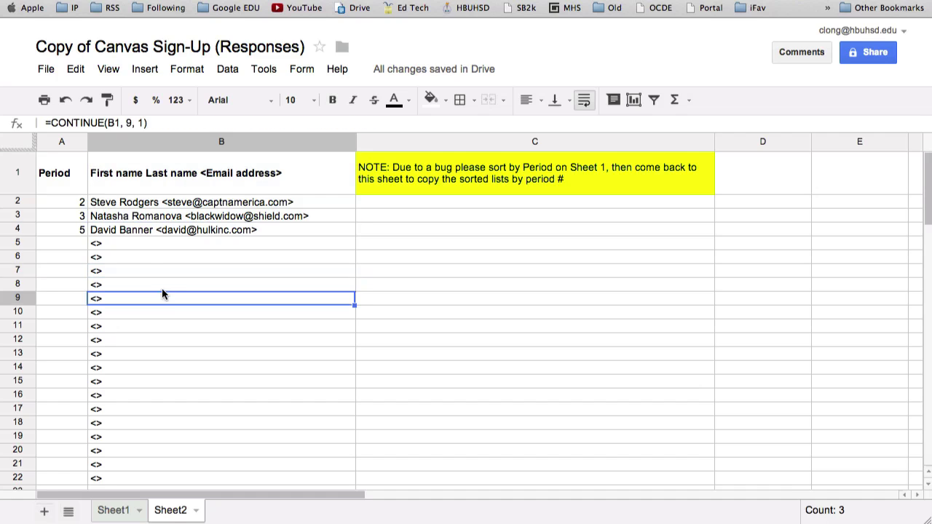
left_click(116, 207)
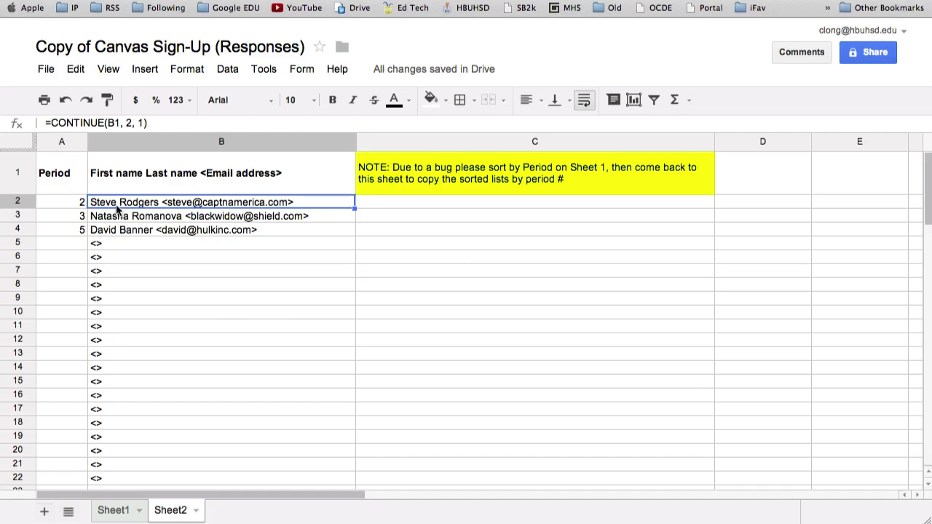
left_click(217, 313)
left_click(158, 206)
left_click_drag(159, 206, 168, 227)
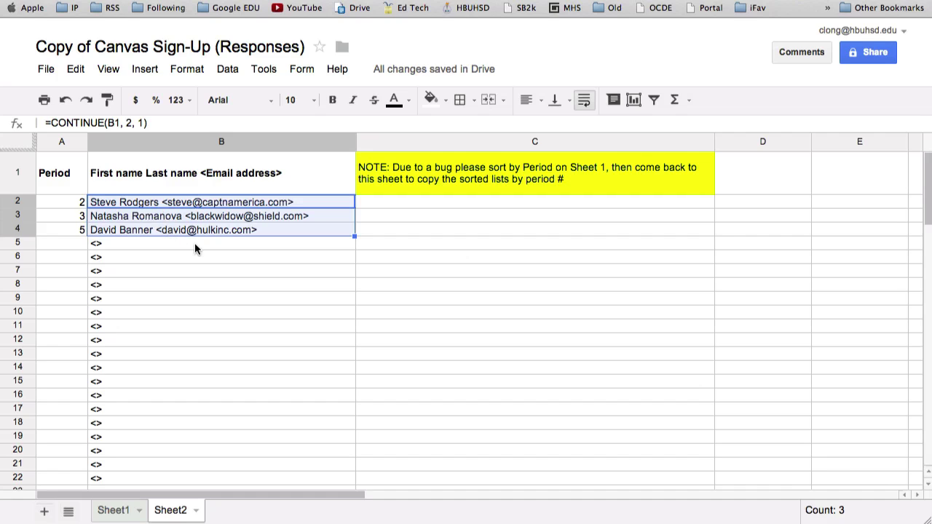
key("super+c")
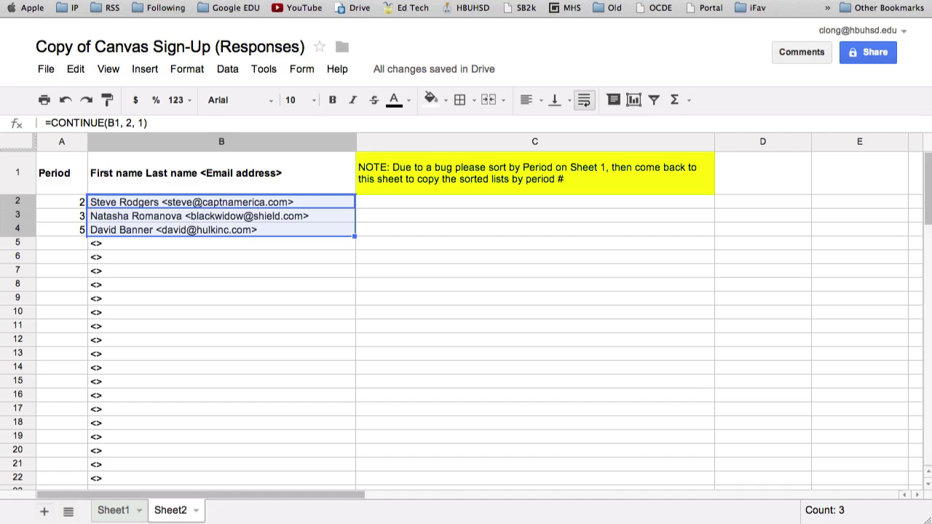
Step: Switch to the Canvas sand course and paste the copied student list into the Add People form of its People page
key("ctrl+Tab")
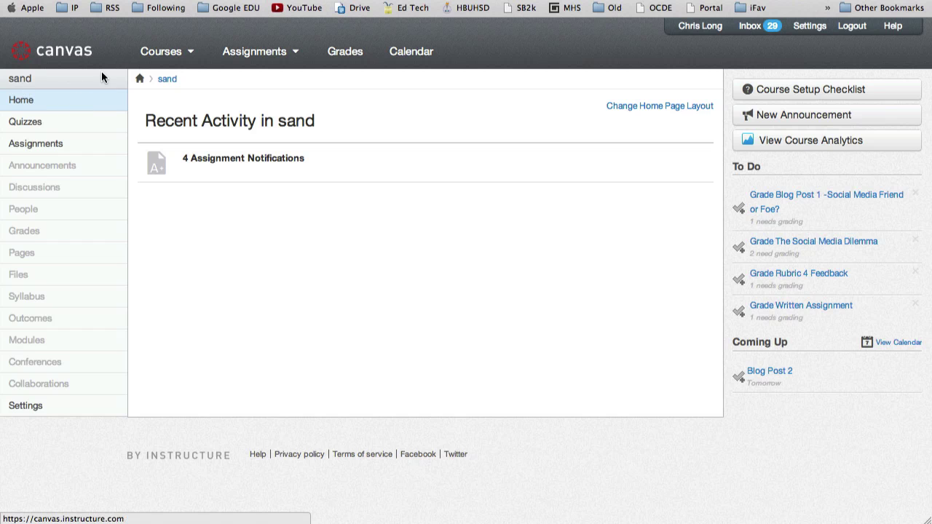
left_click(161, 52)
left_click(43, 215)
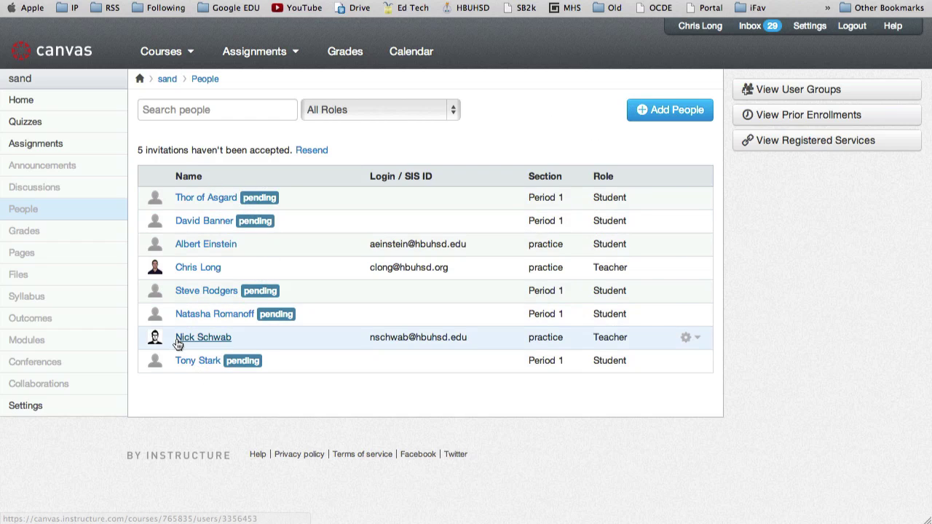
left_click(662, 110)
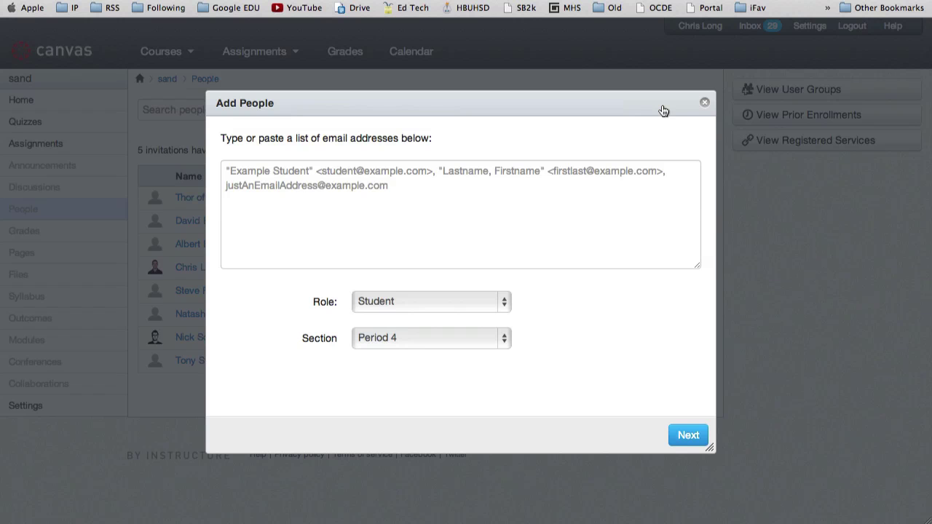
left_click(246, 190)
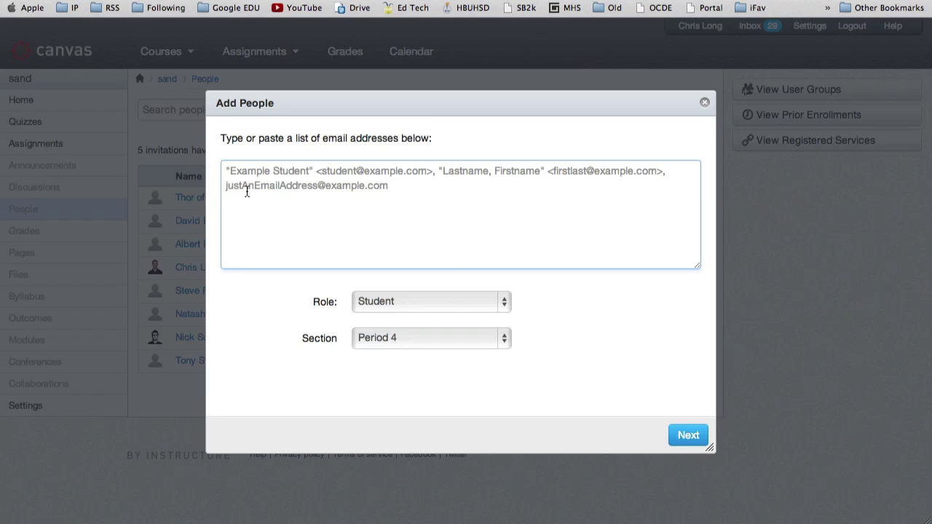
key("super+v")
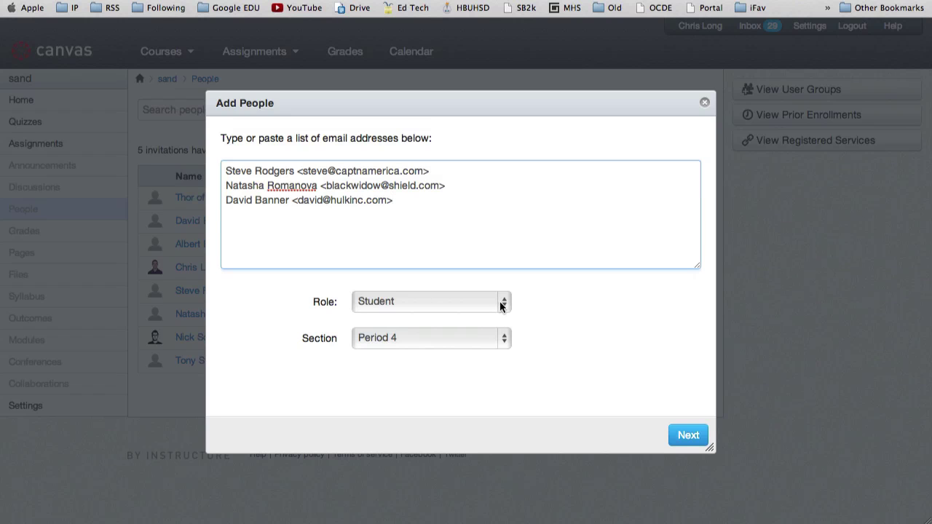
Step: Assign the pasted students to the Period 3 section, validate the list and add the users to the course
left_click(499, 346)
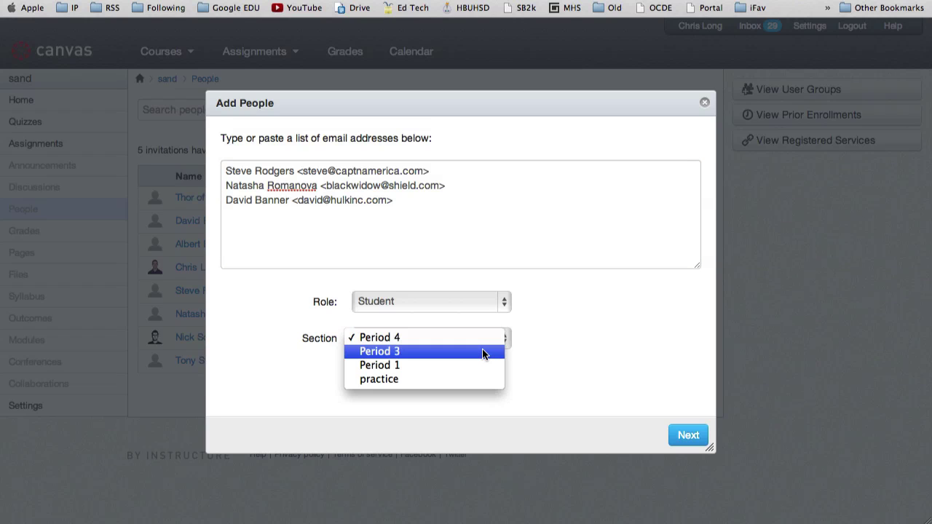
left_click(482, 350)
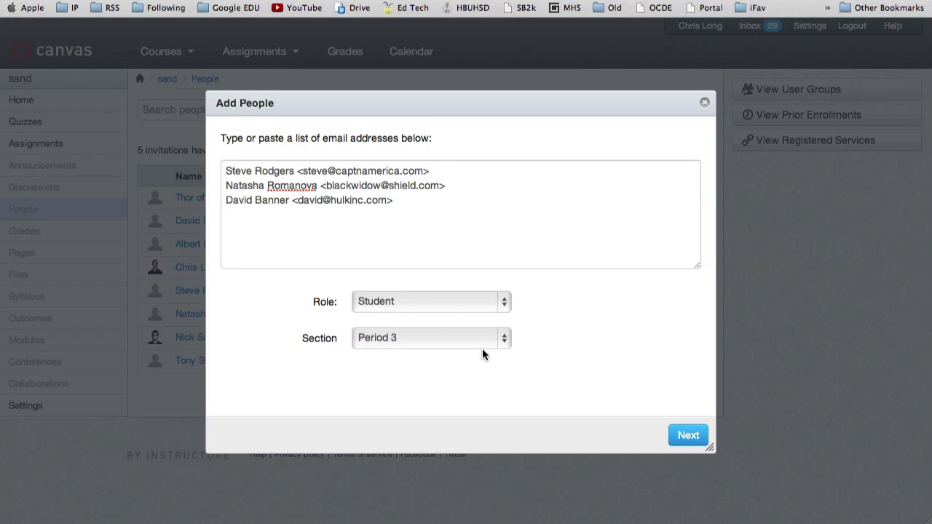
left_click(688, 435)
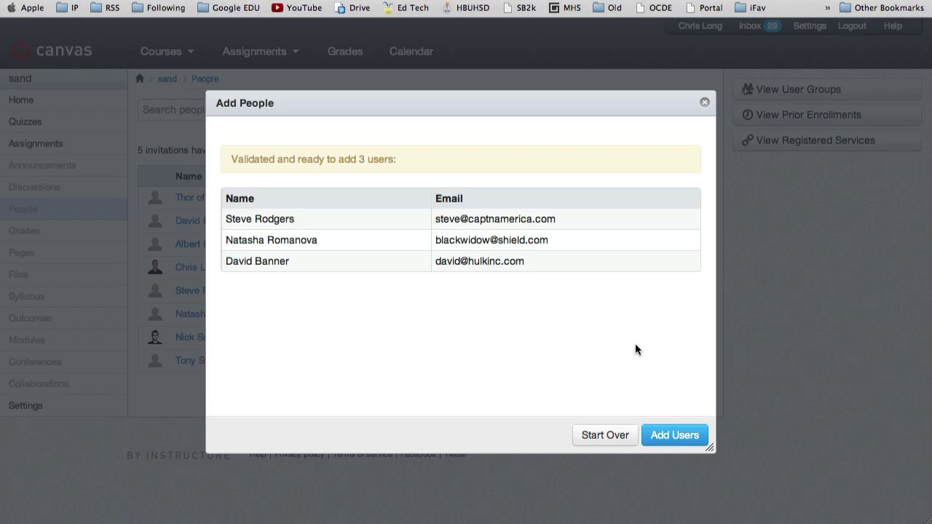
left_click(674, 435)
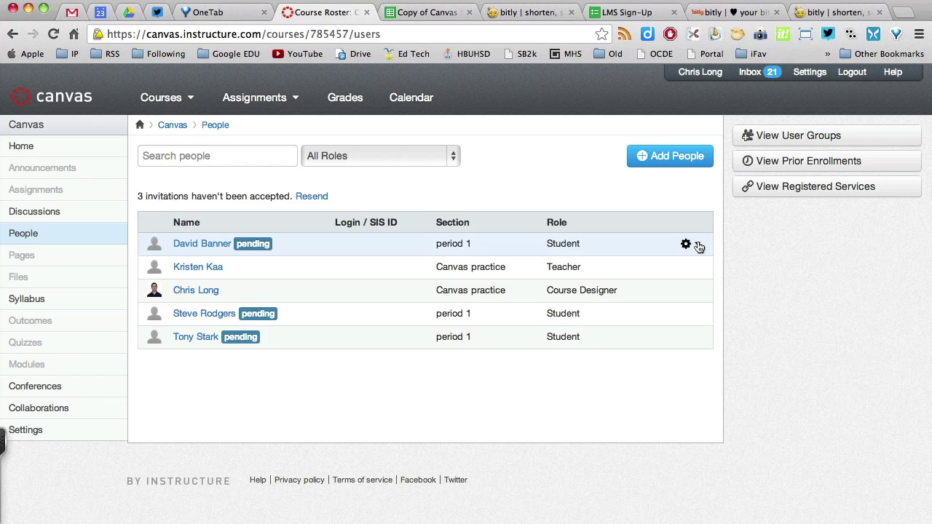
Step: Examine the management options for the first pending student in the course roster, including Remove From Course
left_click(688, 243)
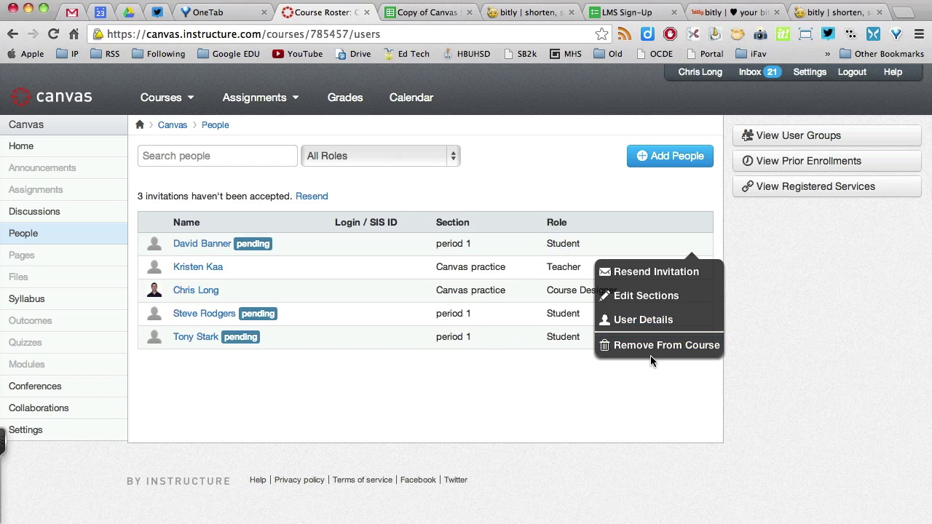
left_click(395, 379)
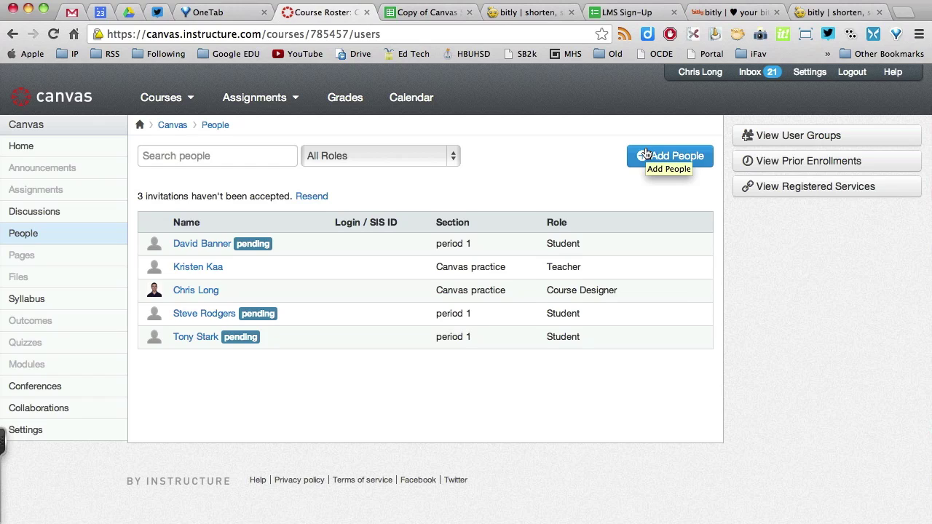
mouse_move(148, 104)
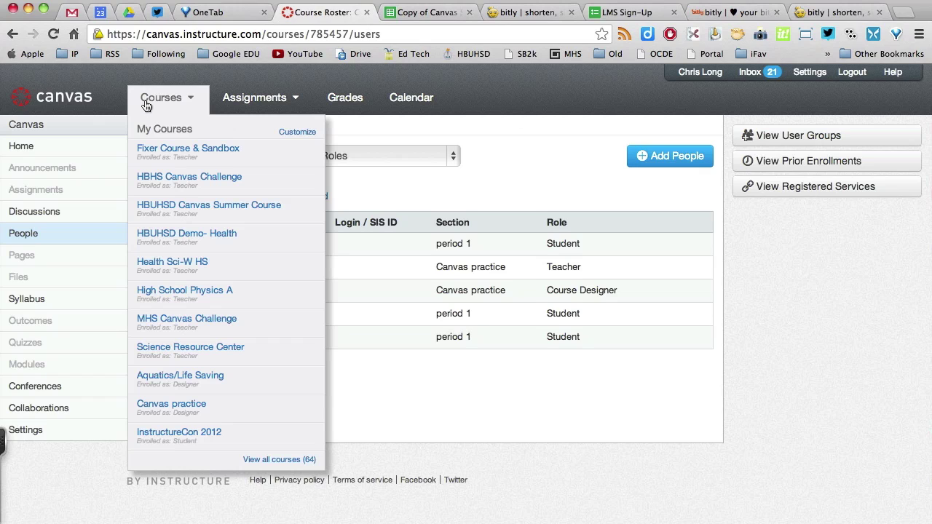